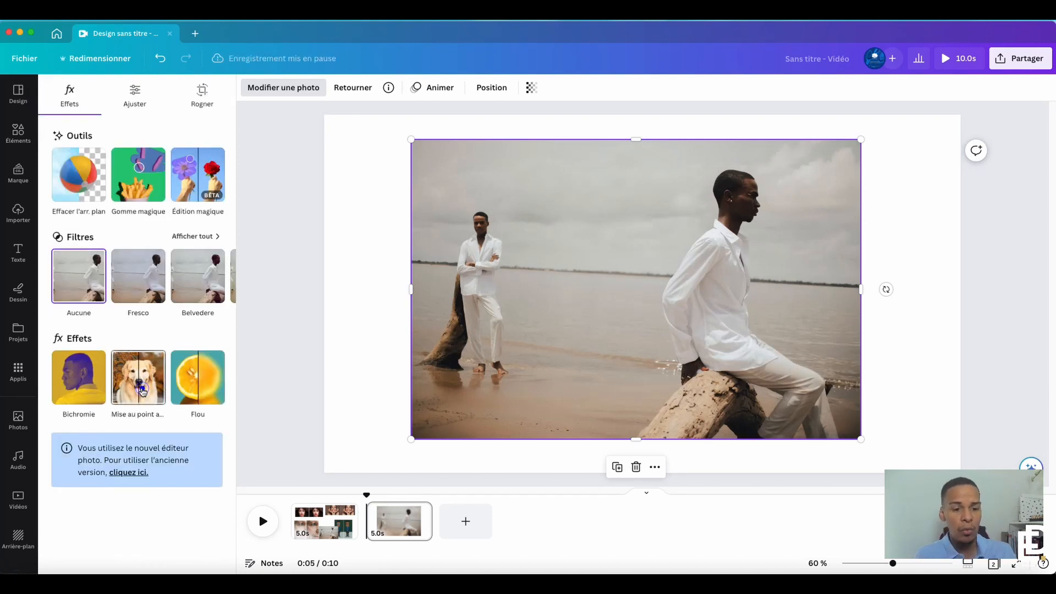
Try the automatic focus effect on the beach photo with a blur intensity of 52, and undo it
click(141, 379)
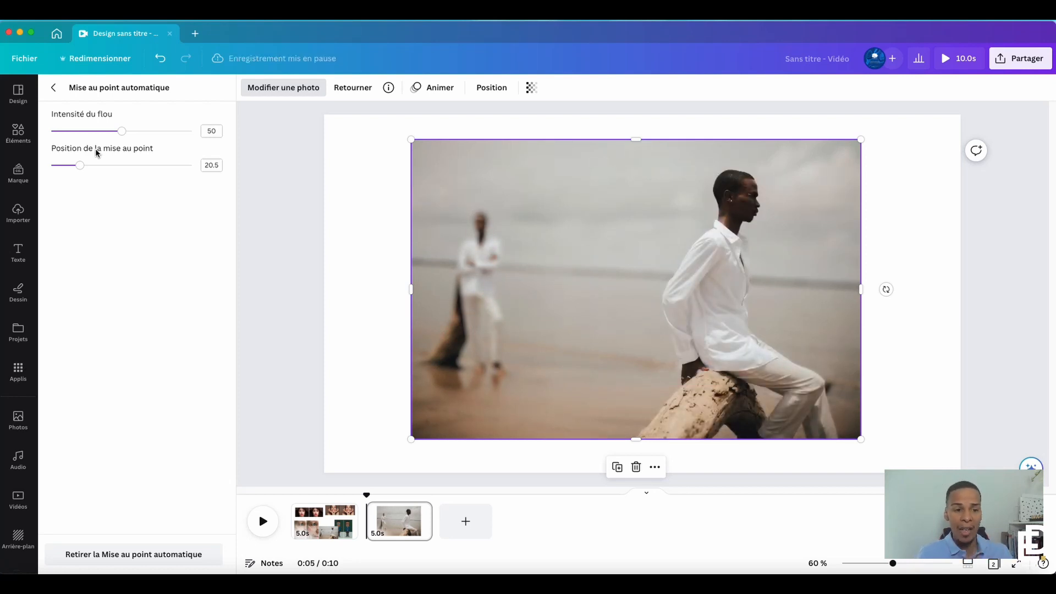
click(168, 555)
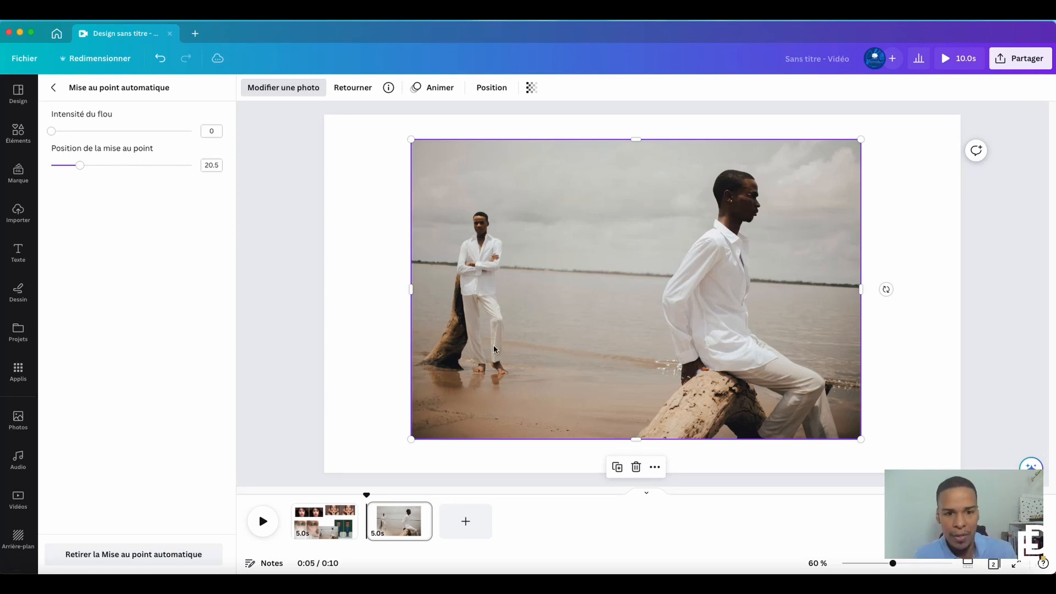
drag(52, 131, 125, 131)
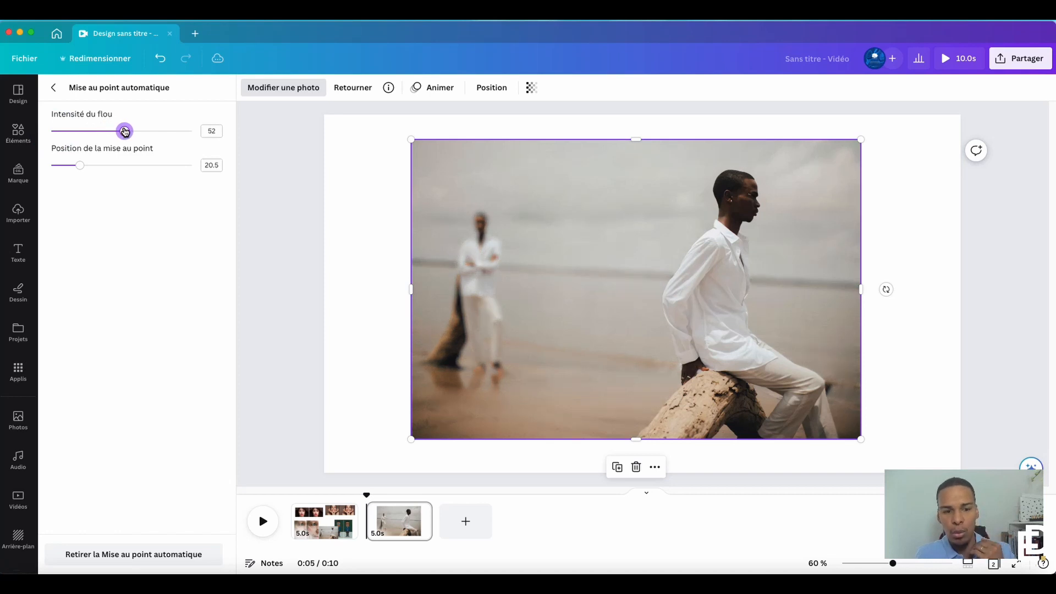
click(54, 88)
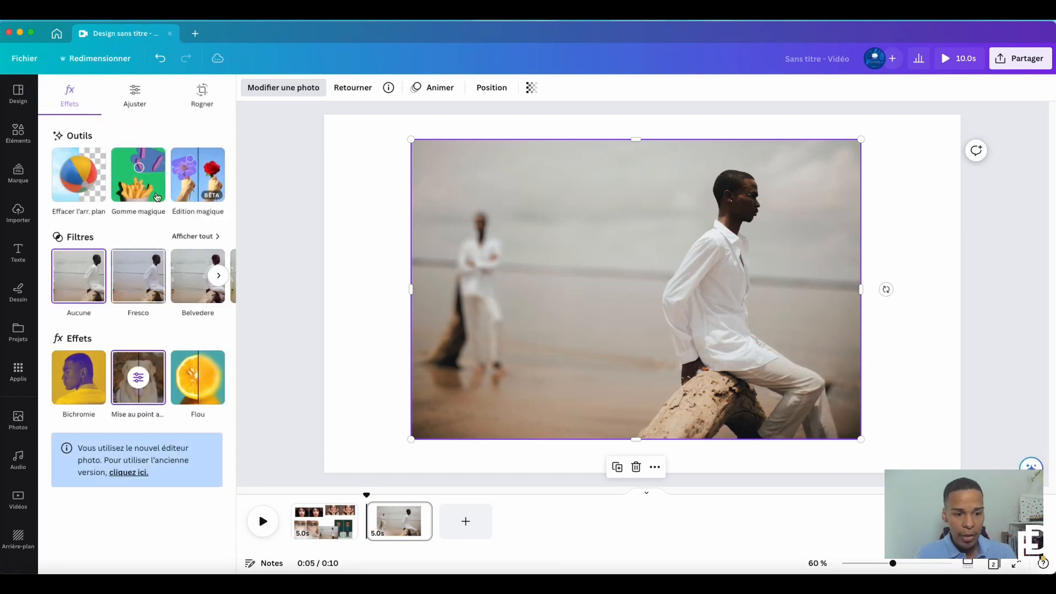
click(161, 59)
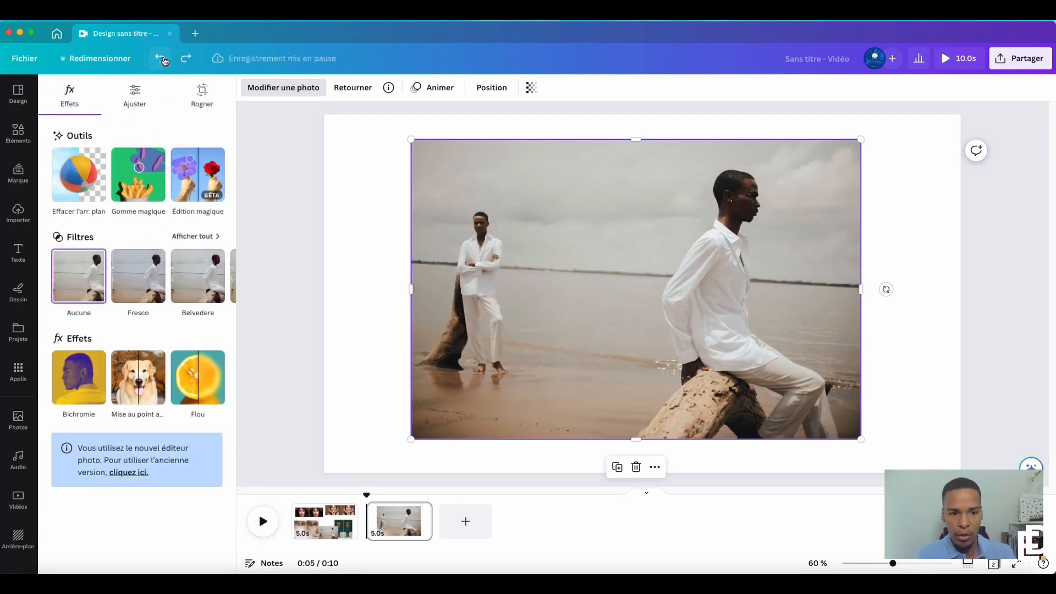
Try the Violet, Moutarde, Blush and Crépuscule duotones on the beach photo, and restore its original colours
click(74, 394)
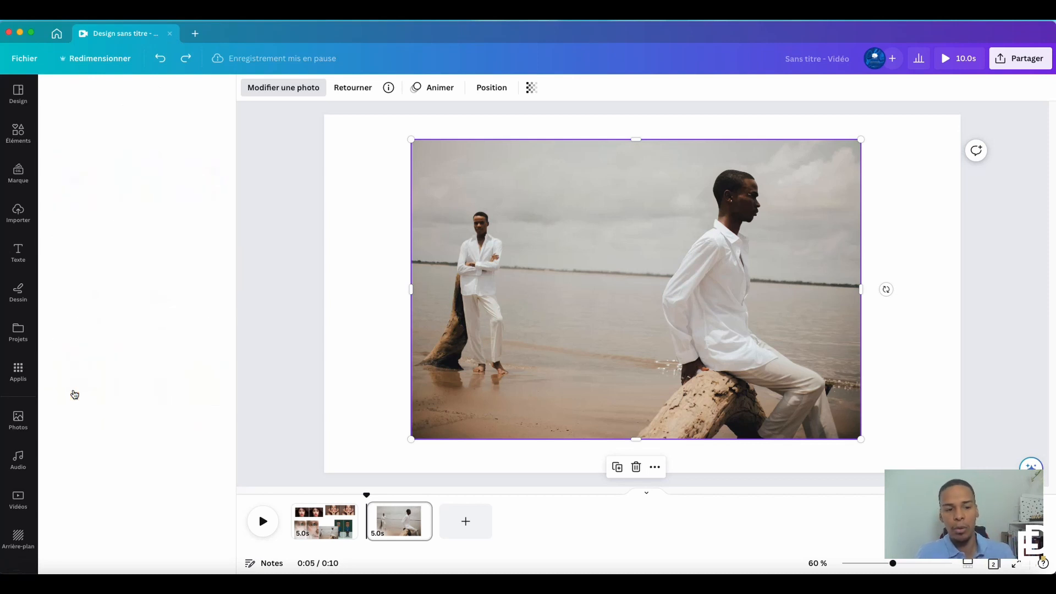
click(150, 282)
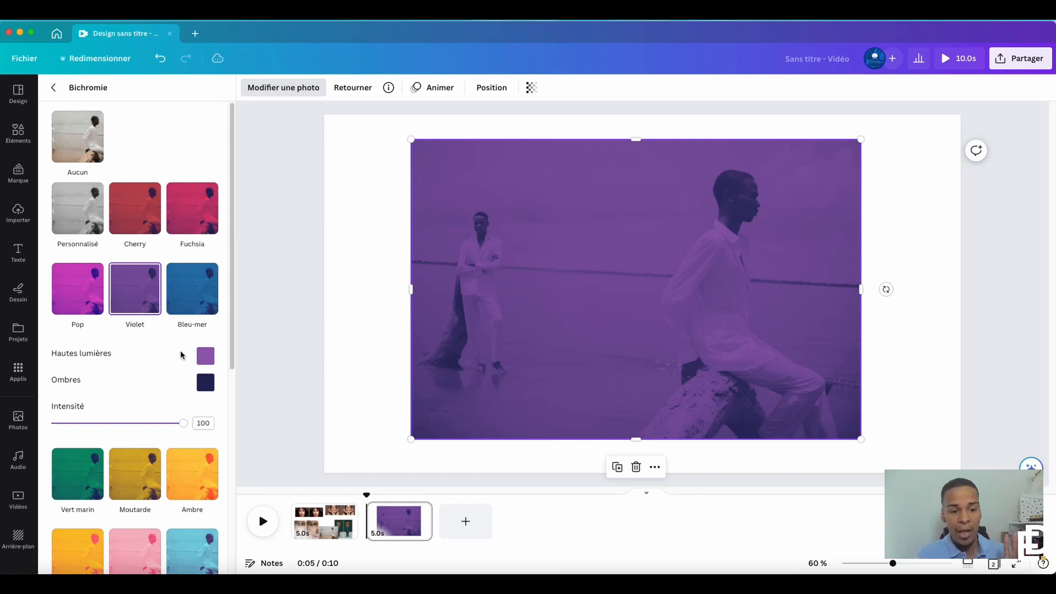
mouse_move(181, 427)
mouse_down()
mouse_move(91, 423)
mouse_move(187, 421)
mouse_up()
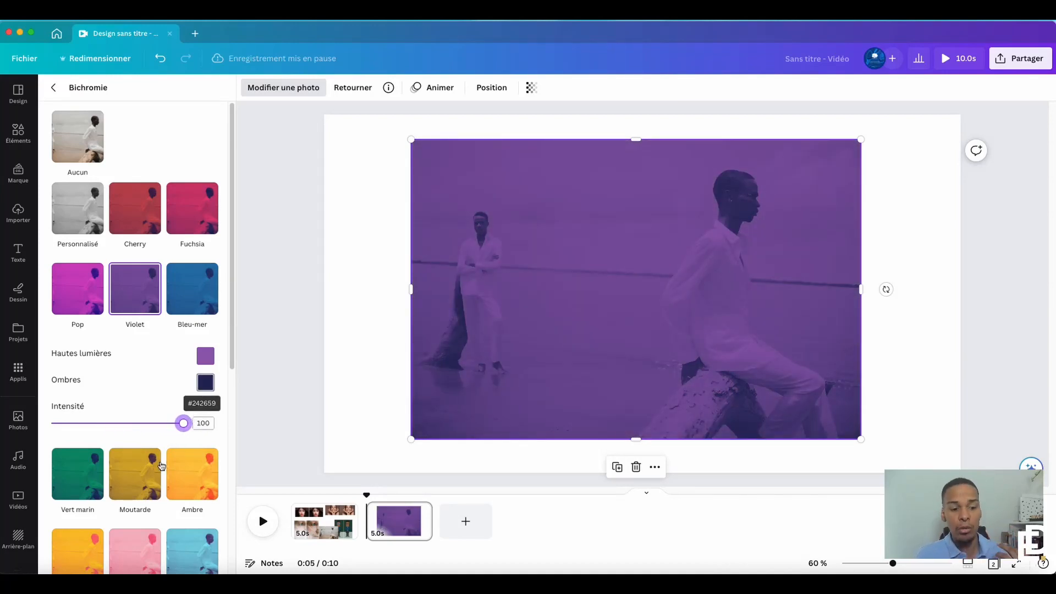
click(132, 473)
click(142, 547)
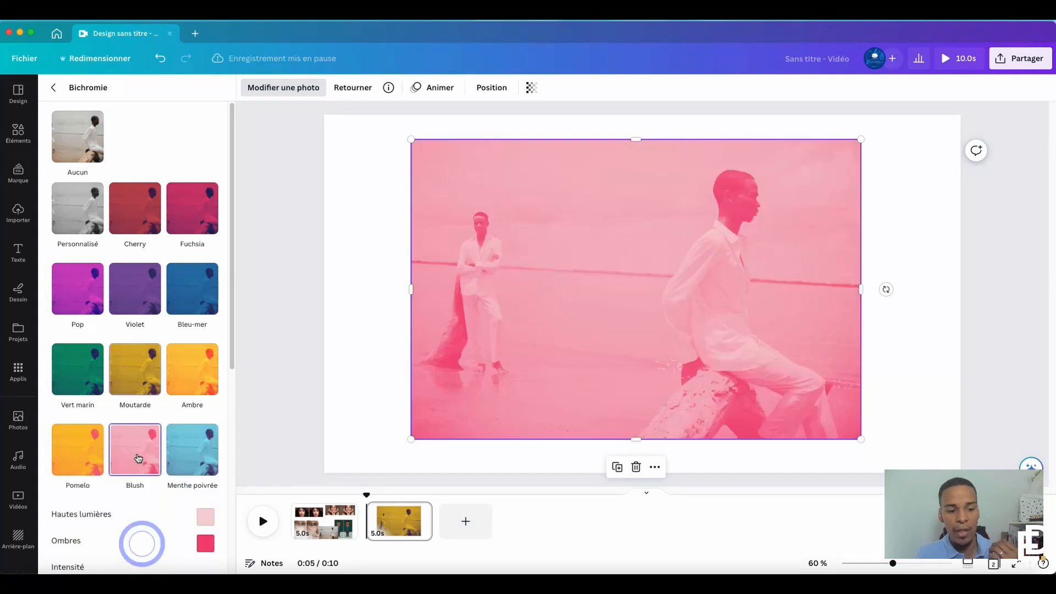
scroll(141, 473, down, 5)
click(141, 482)
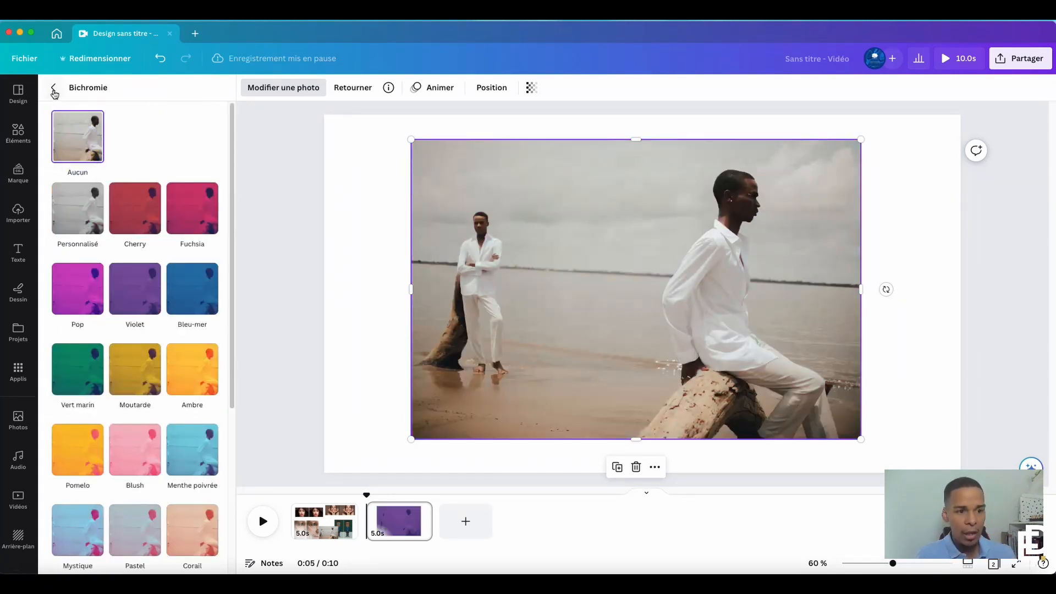
click(53, 89)
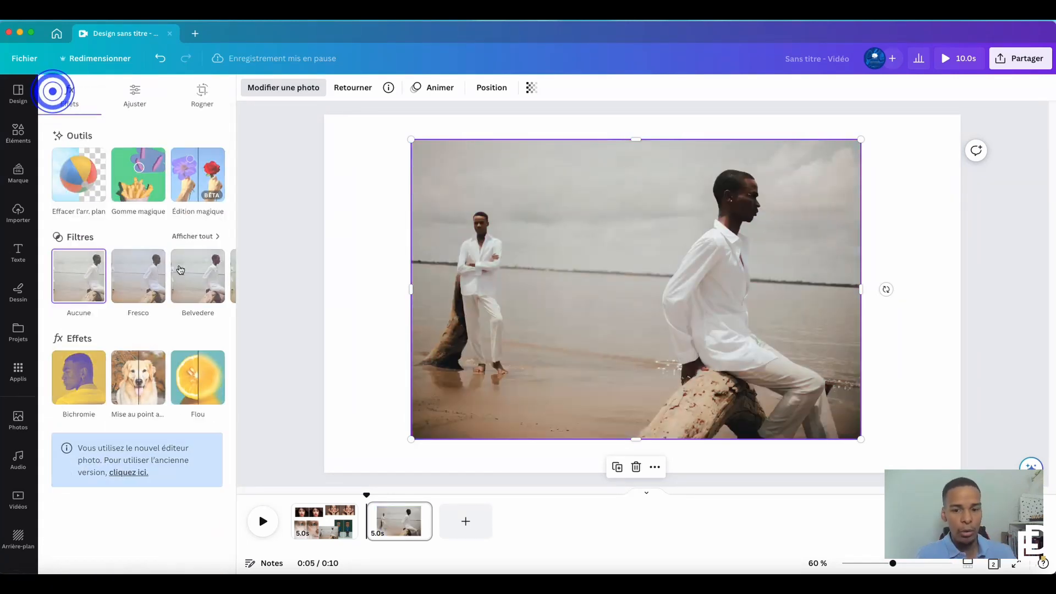
Browse the full filter collection for the beach photo, including the Soft, Vintage, Mono and Color pop groups
click(193, 235)
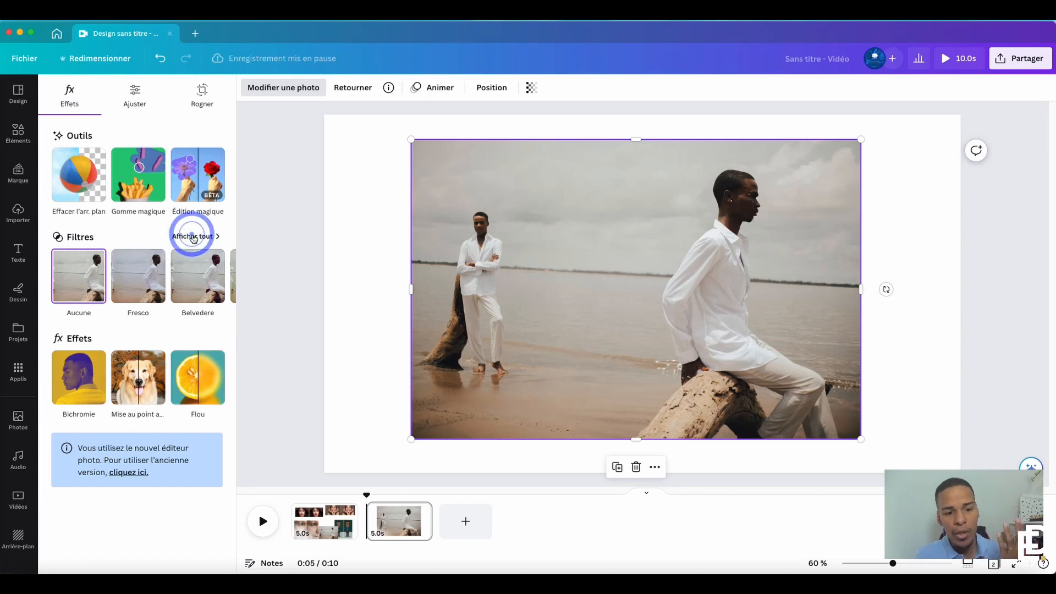
scroll(149, 404, down, 10)
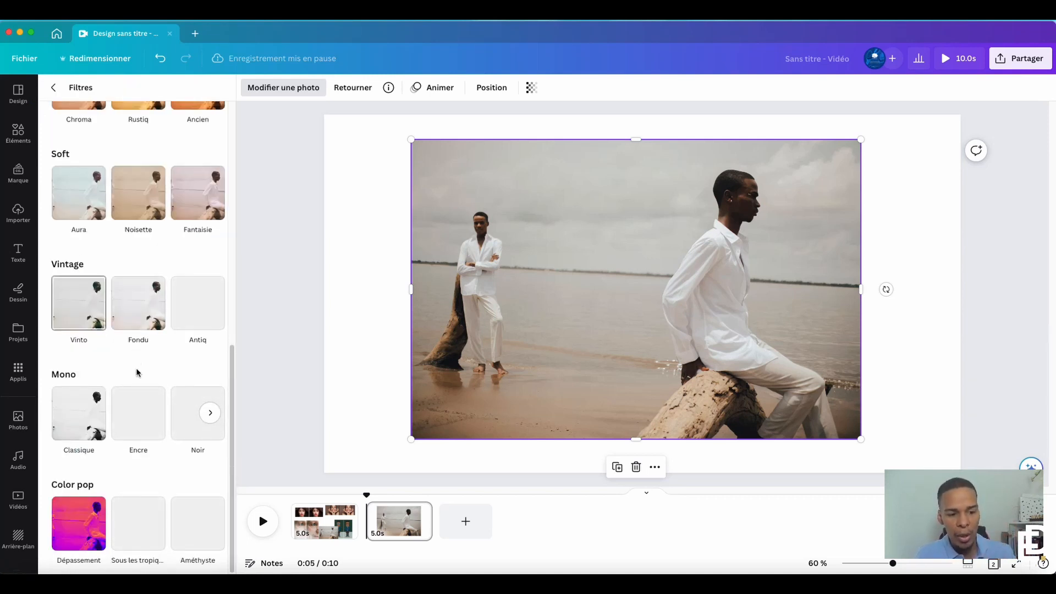
scroll(137, 393, up, 2)
scroll(136, 413, down, 2)
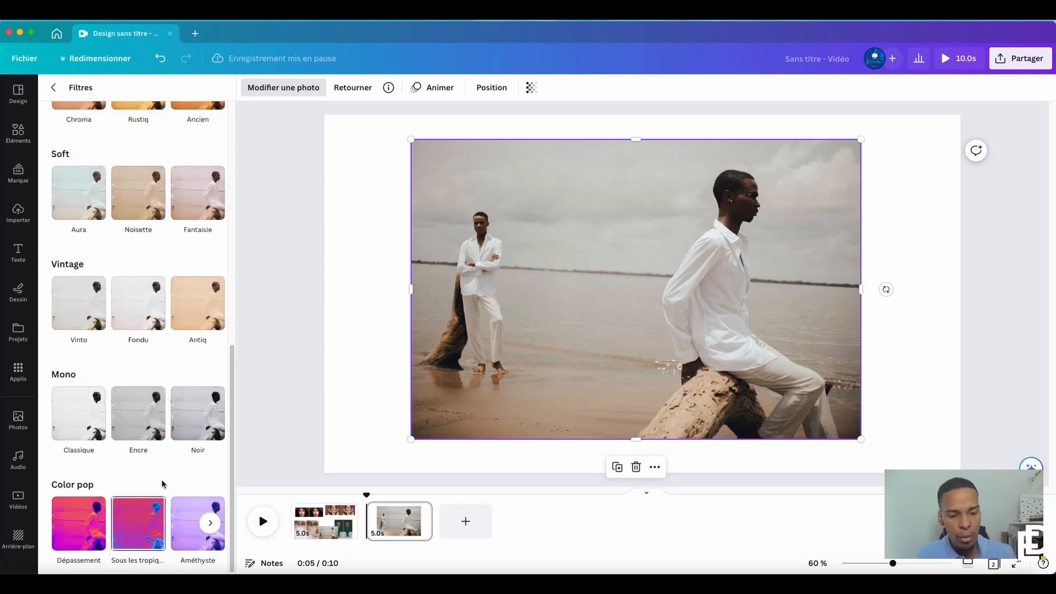
scroll(123, 151, up, 10)
click(58, 92)
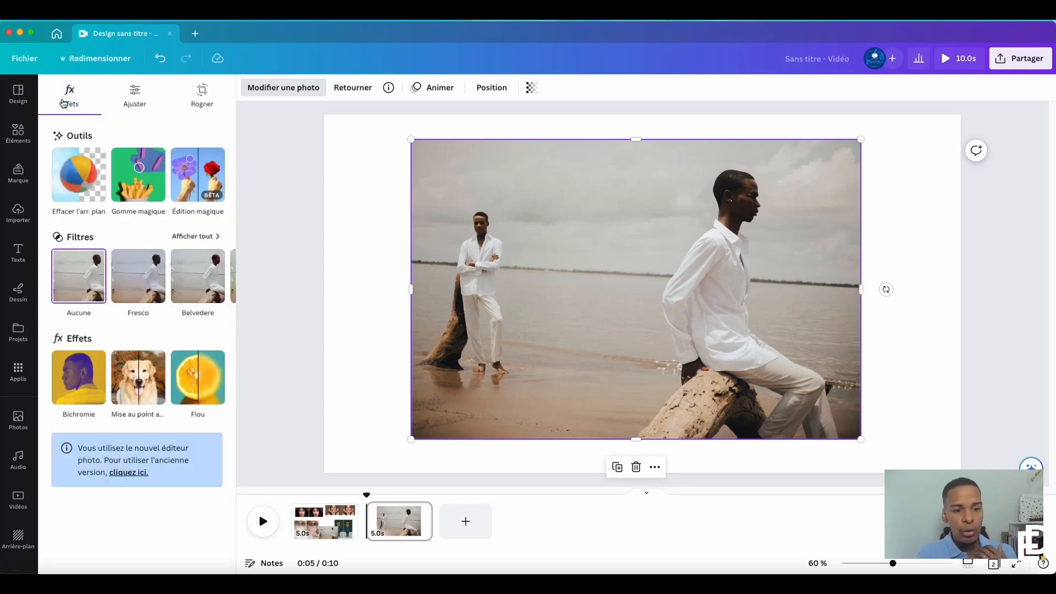
Limit the beach photo's adjustments to the Arrière-plan area
click(134, 95)
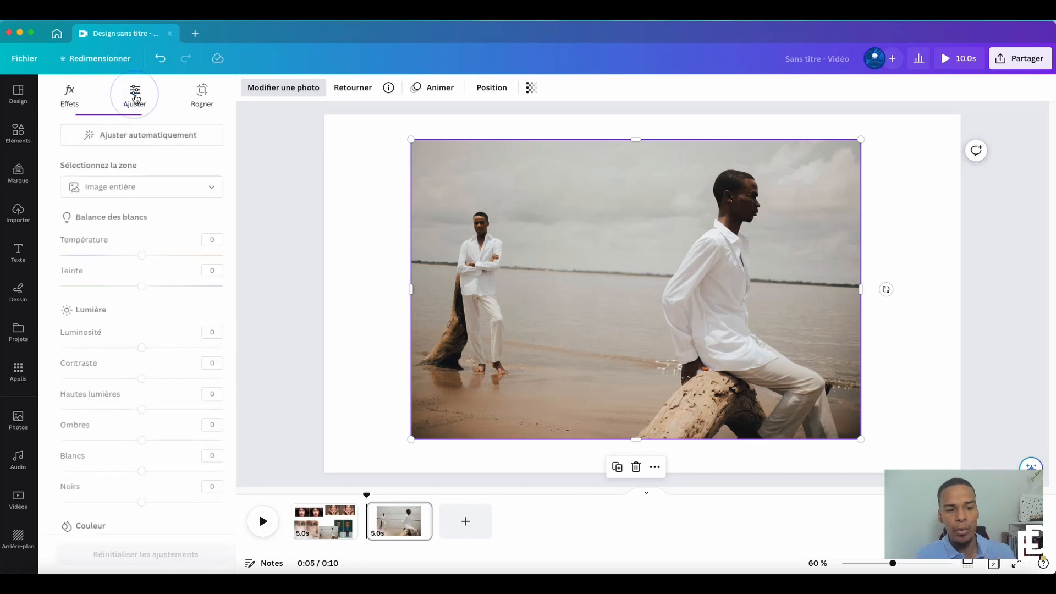
click(70, 95)
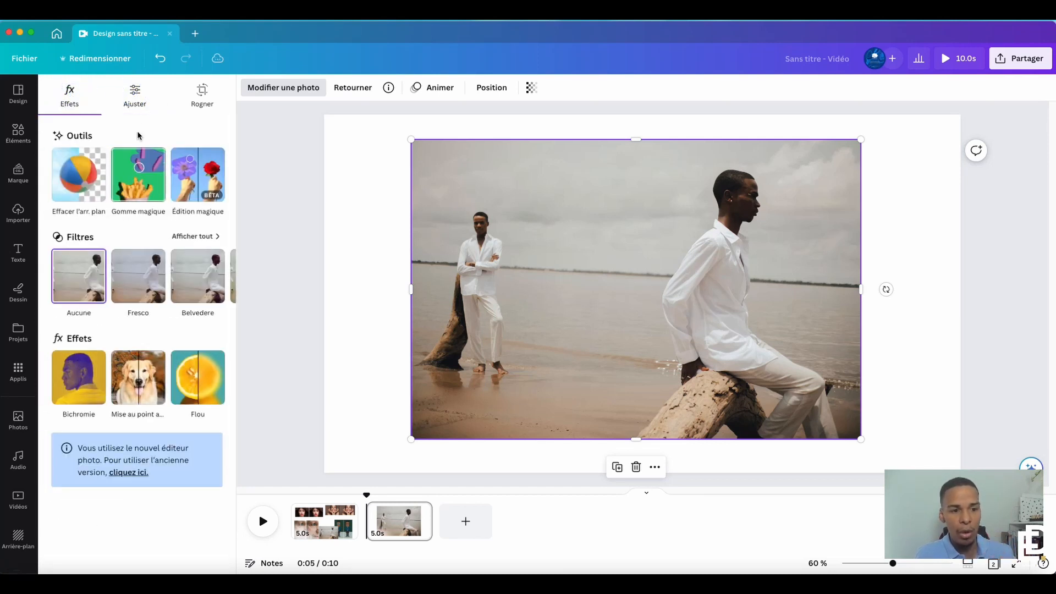
click(137, 95)
click(163, 187)
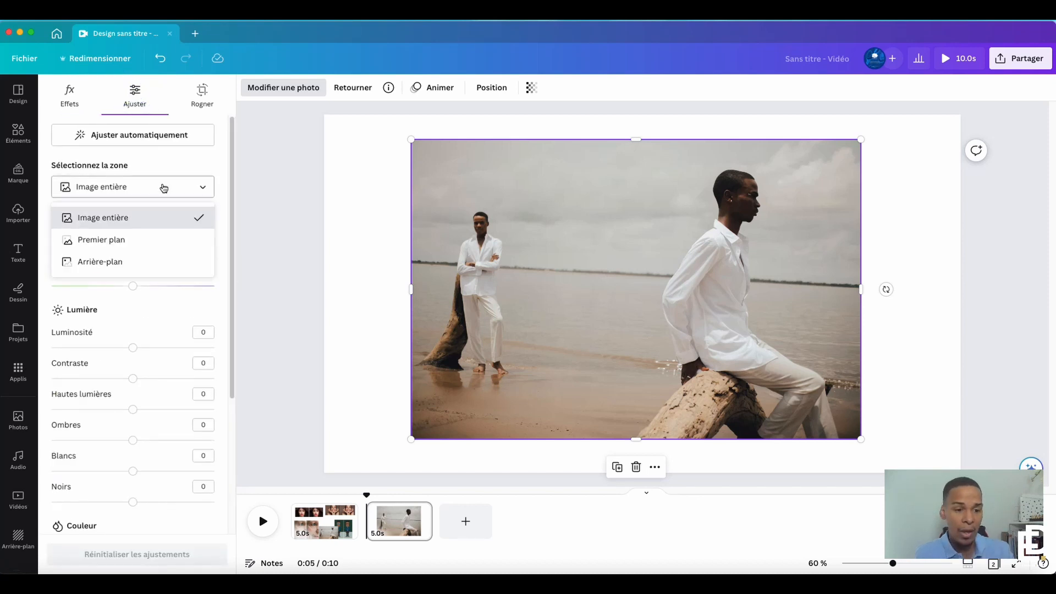
click(148, 262)
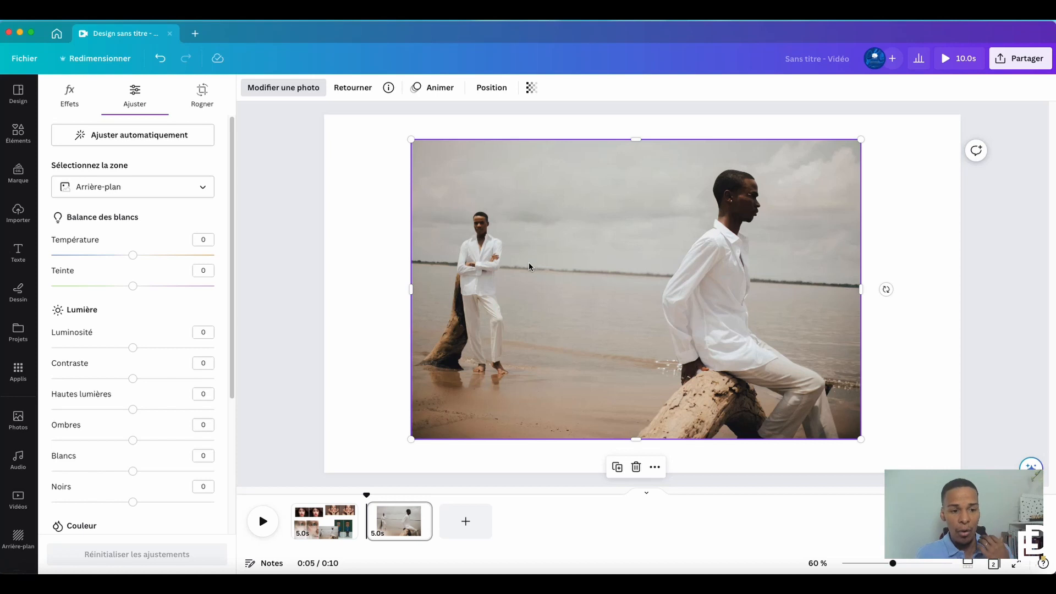
Try a background temperature of 69 and a brightness of -61 on the beach photo, and reset all adjustments
drag(133, 256, 201, 257)
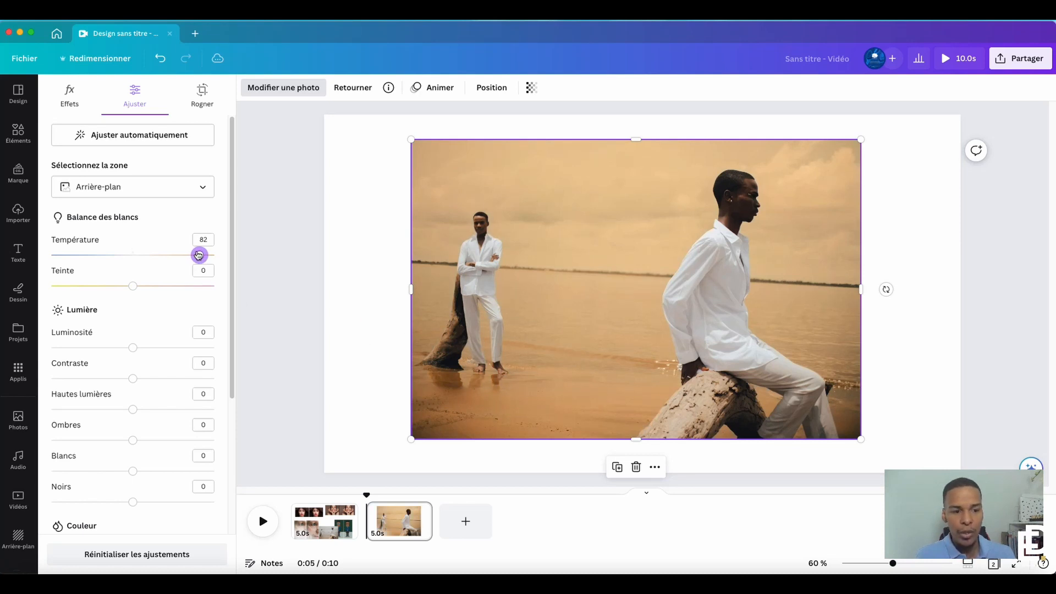
mouse_move(198, 255)
mouse_down()
mouse_move(52, 255)
mouse_move(190, 256)
mouse_up()
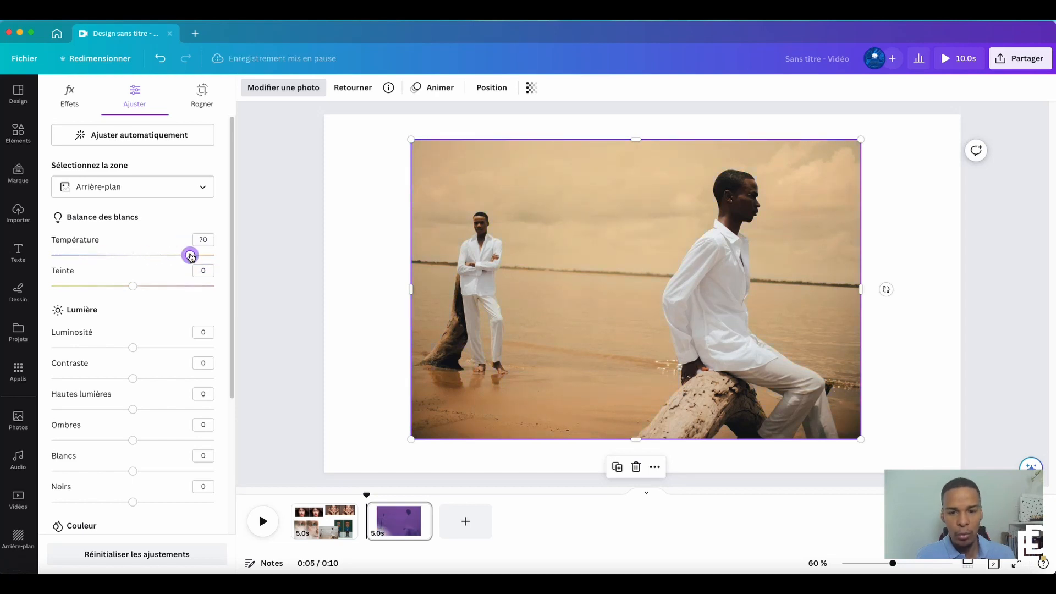
click(133, 255)
mouse_move(134, 286)
mouse_down()
mouse_move(189, 287)
mouse_move(134, 287)
mouse_up()
drag(133, 348, 83, 348)
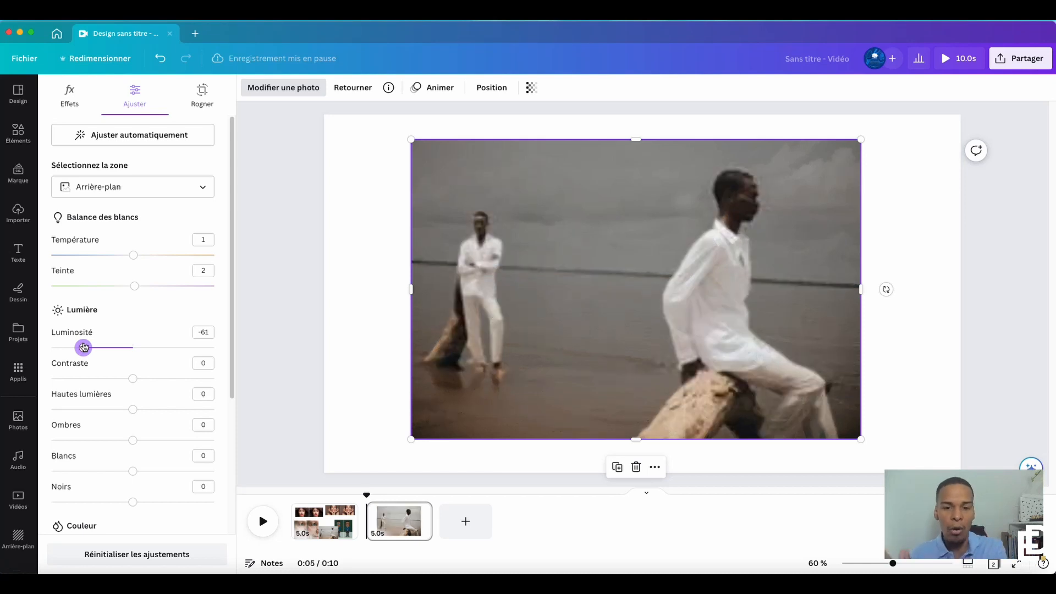
drag(82, 347, 134, 352)
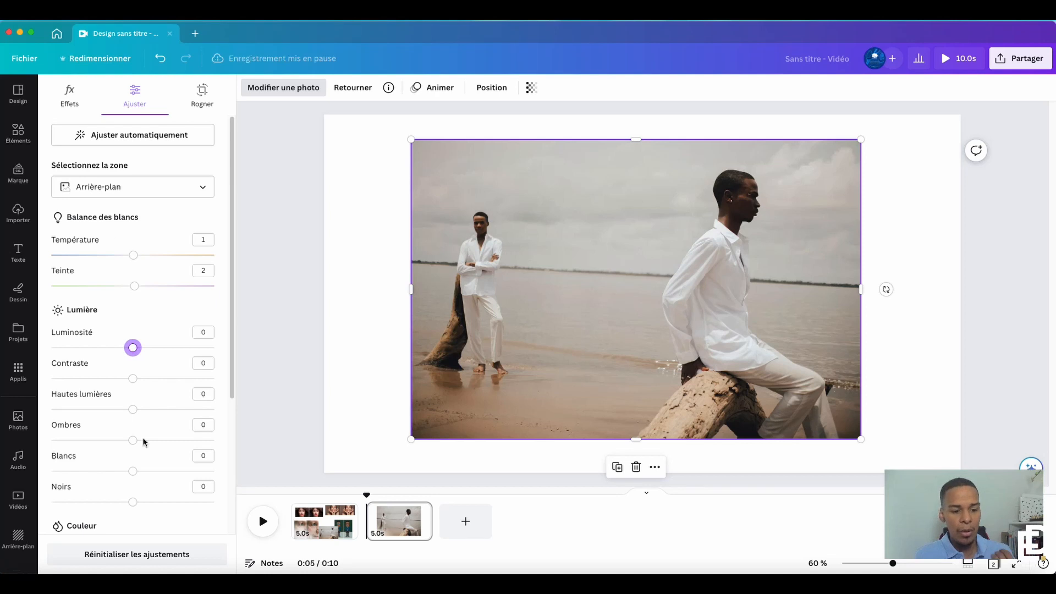
click(132, 555)
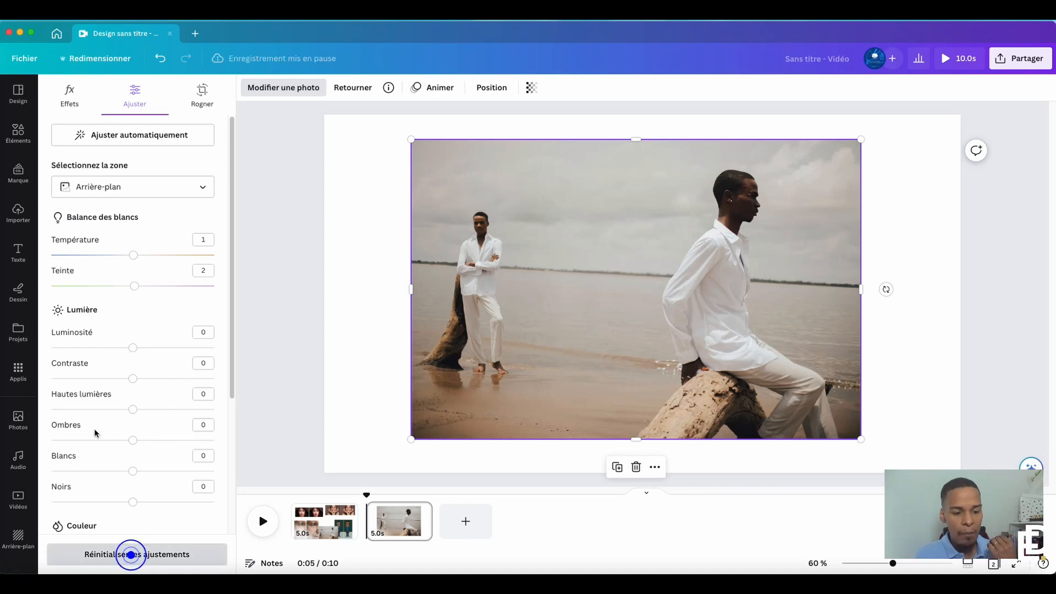
Try removing the beach photo's background, view the eraser brush settings, and reset the background
click(77, 109)
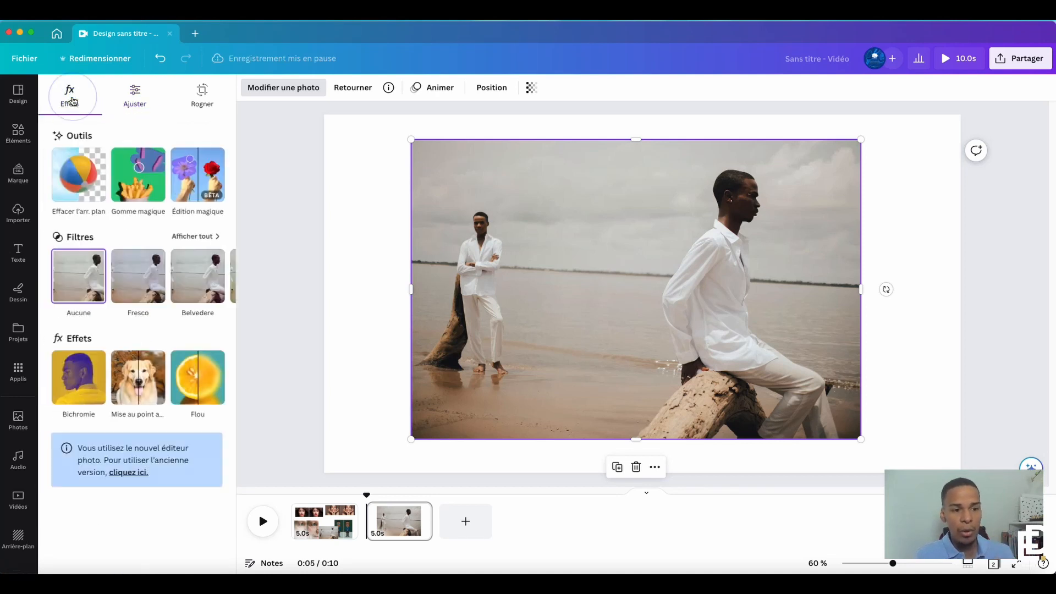
click(86, 174)
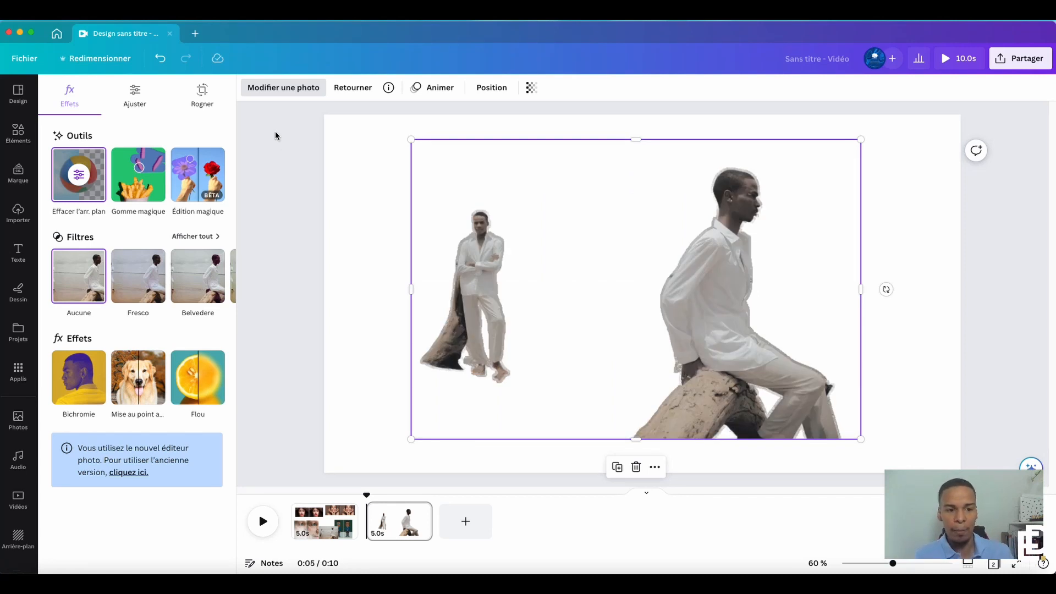
click(80, 176)
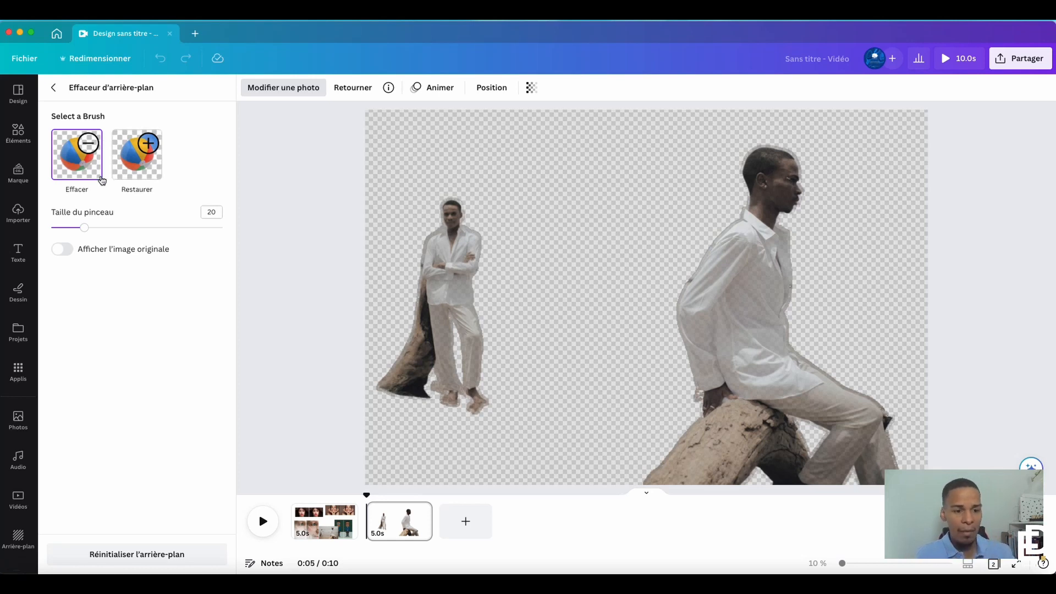
click(132, 554)
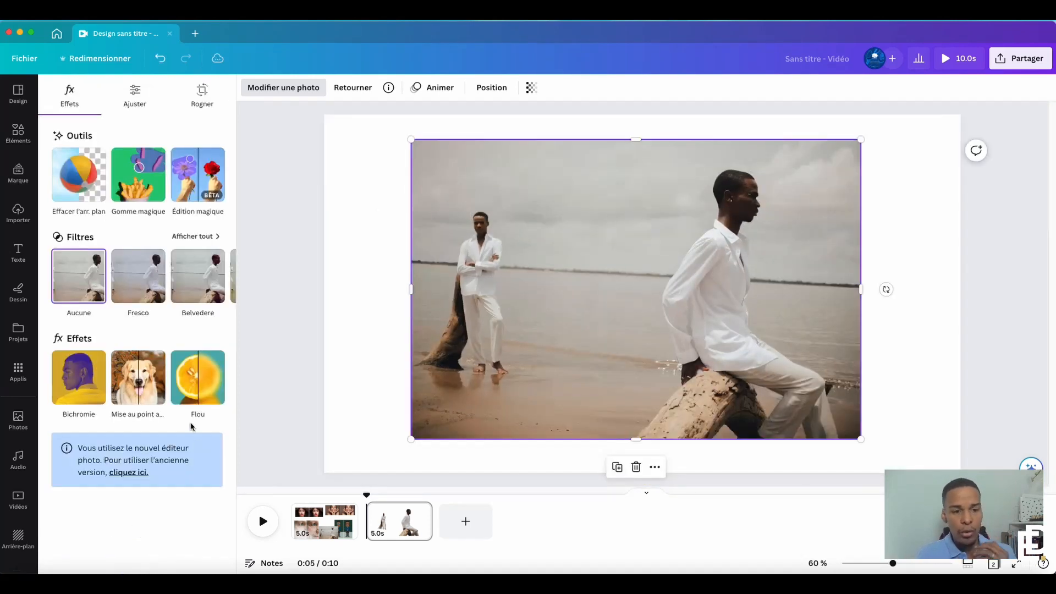
Try contrast -33, highlights 48, shadows 8 and whites 52 on the photo's background, and reset the adjustments
click(135, 94)
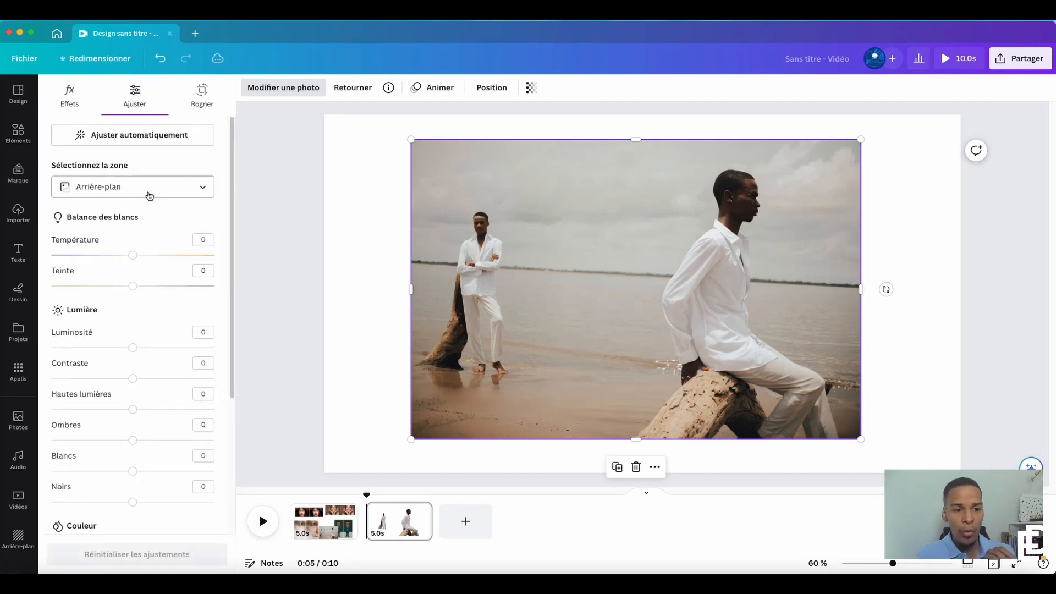
scroll(142, 312, down, 3)
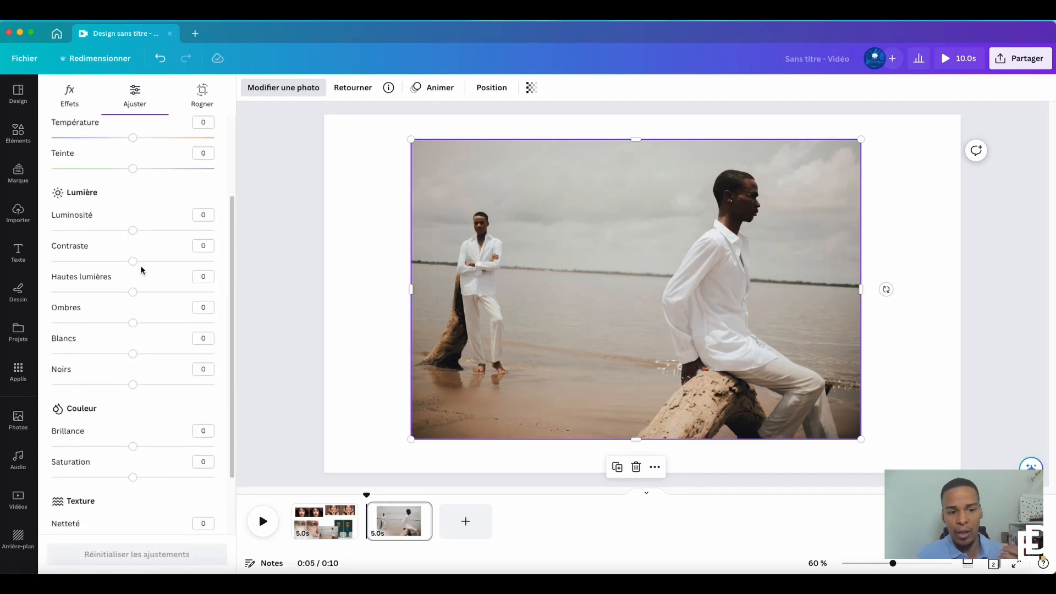
drag(133, 261, 170, 294)
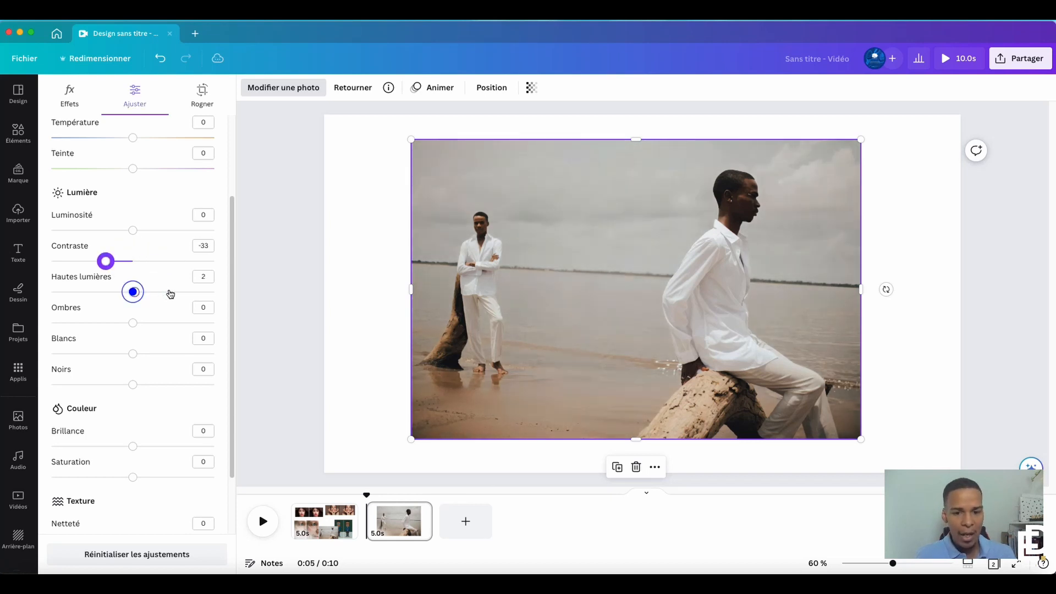
drag(131, 325, 176, 353)
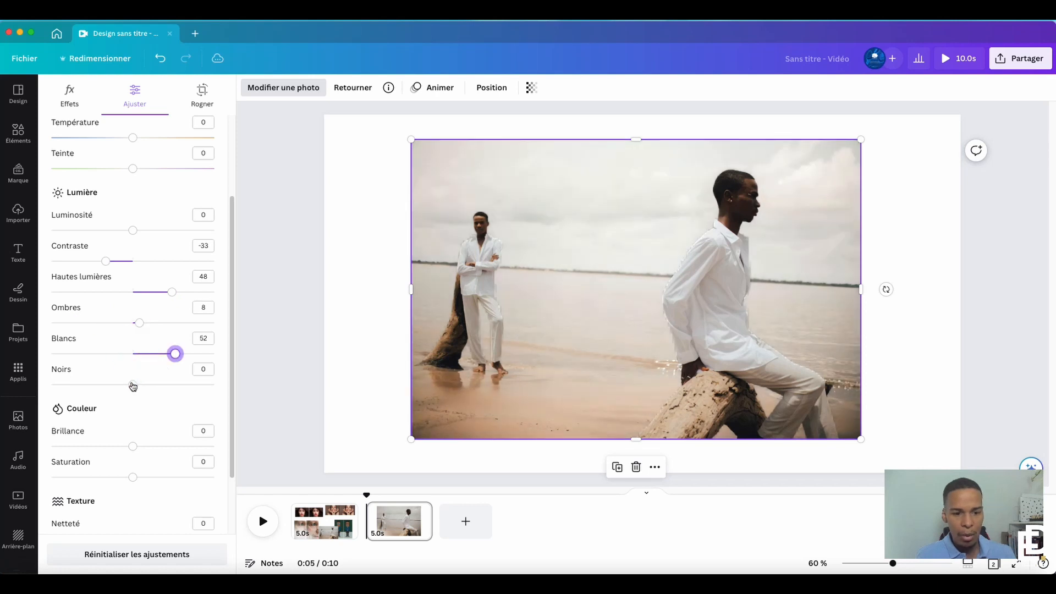
drag(133, 385, 148, 367)
scroll(153, 381, down, 3)
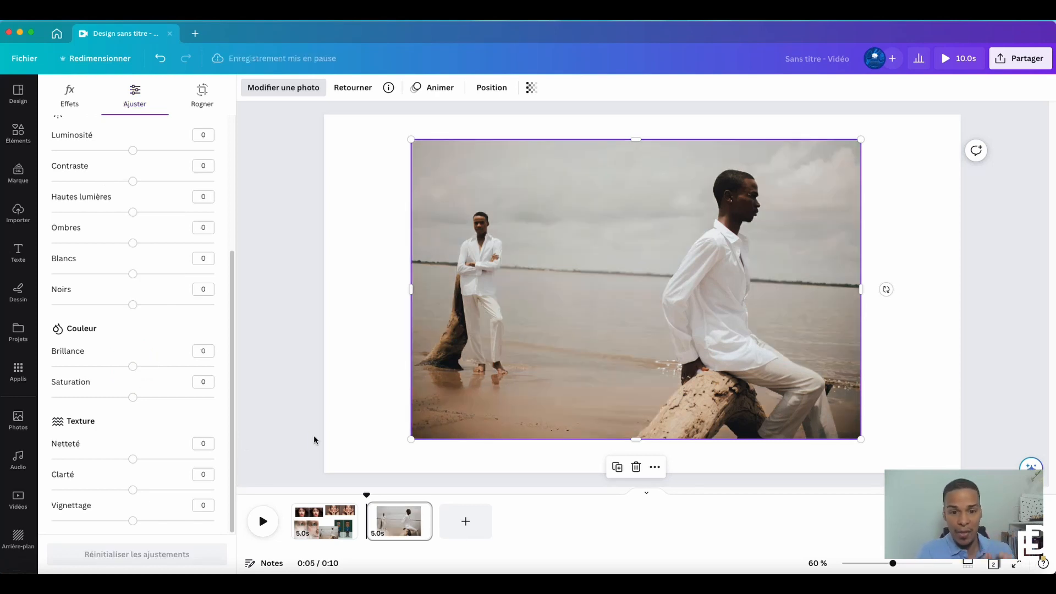
Move the beach photo with the cat head just below the smiling woman's photos and select the second copy of the wrinkled face photo
click(384, 349)
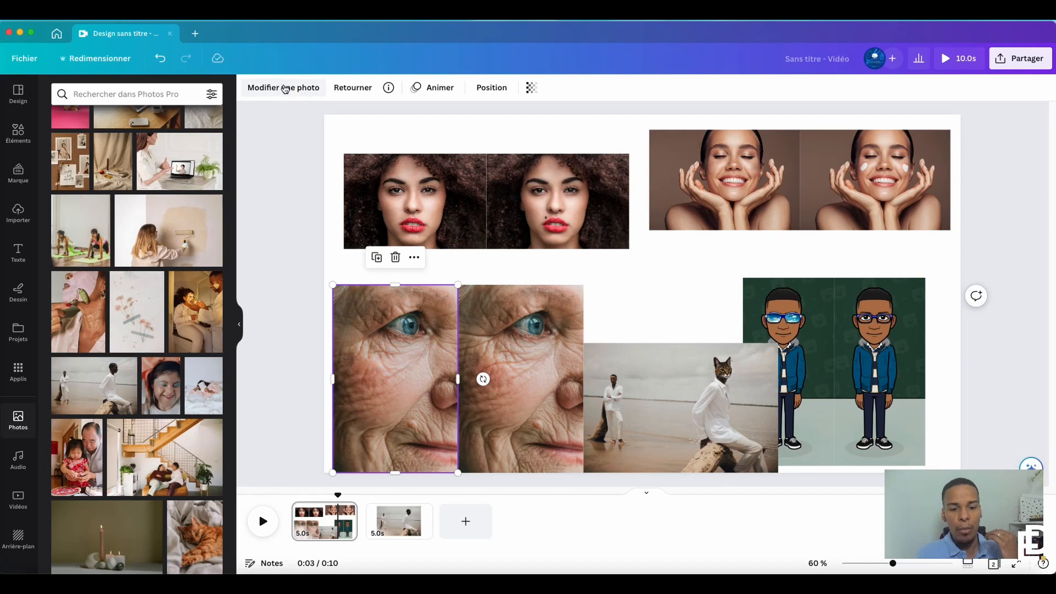
click(285, 89)
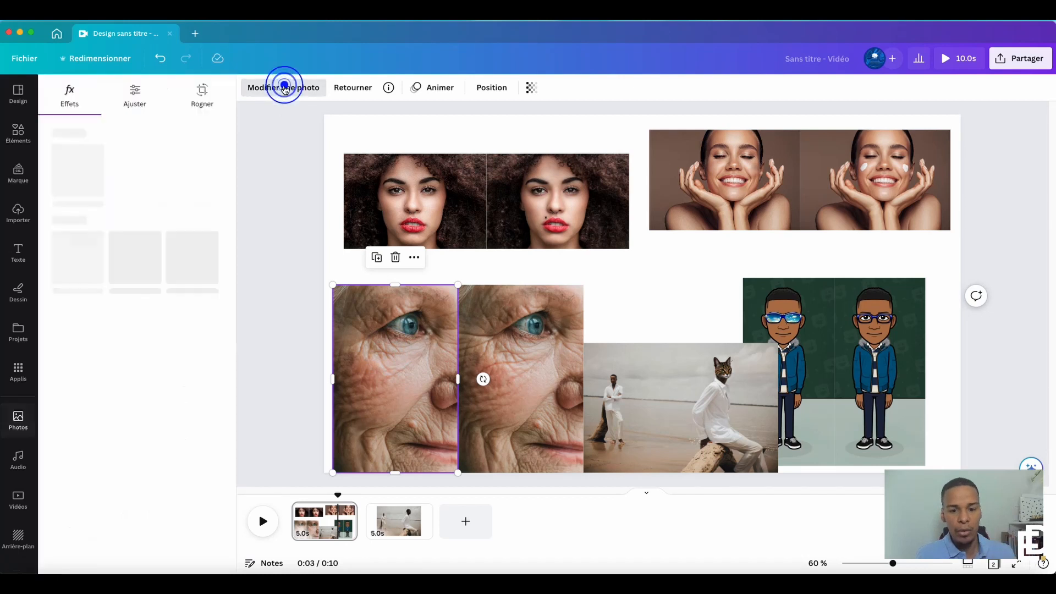
click(546, 385)
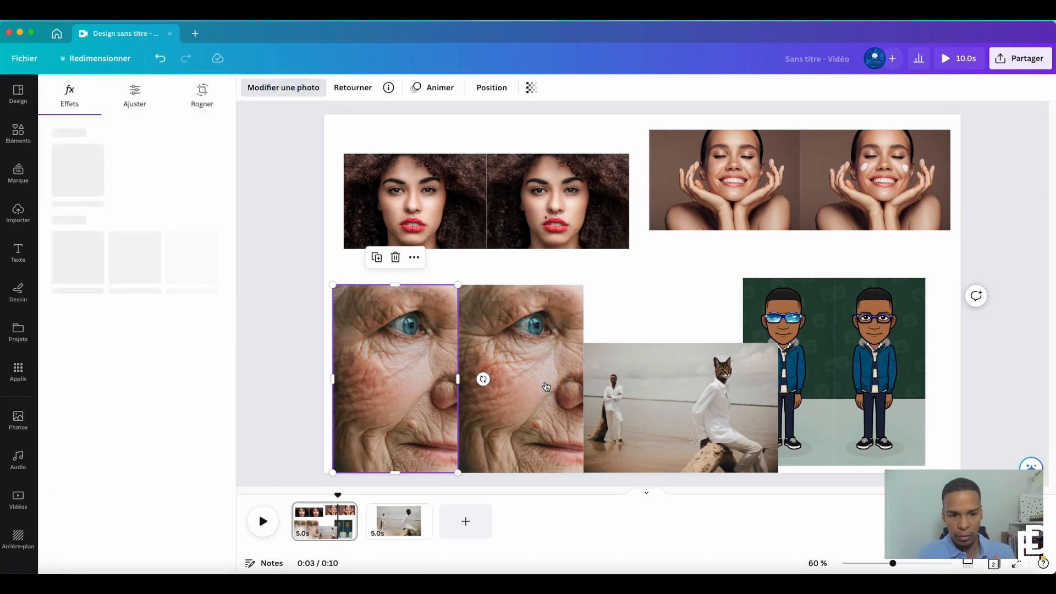
drag(646, 406, 821, 213)
click(520, 373)
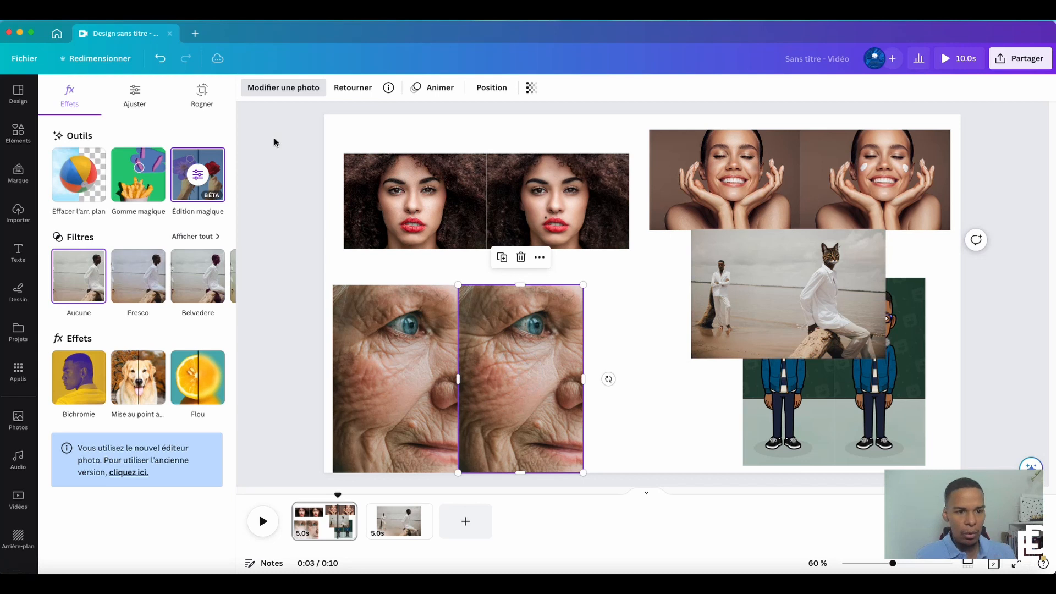
Try a sharpness (Netteté) of 16 and 88 on the second wrinkled face photo, comparing it up close with the original copy
click(137, 93)
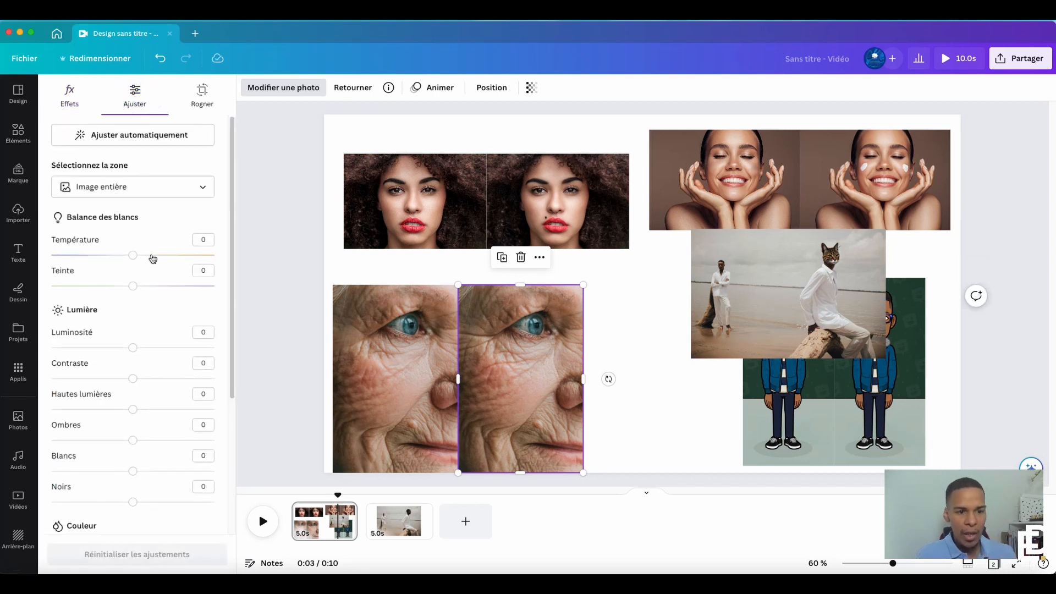
scroll(154, 267, down, 4)
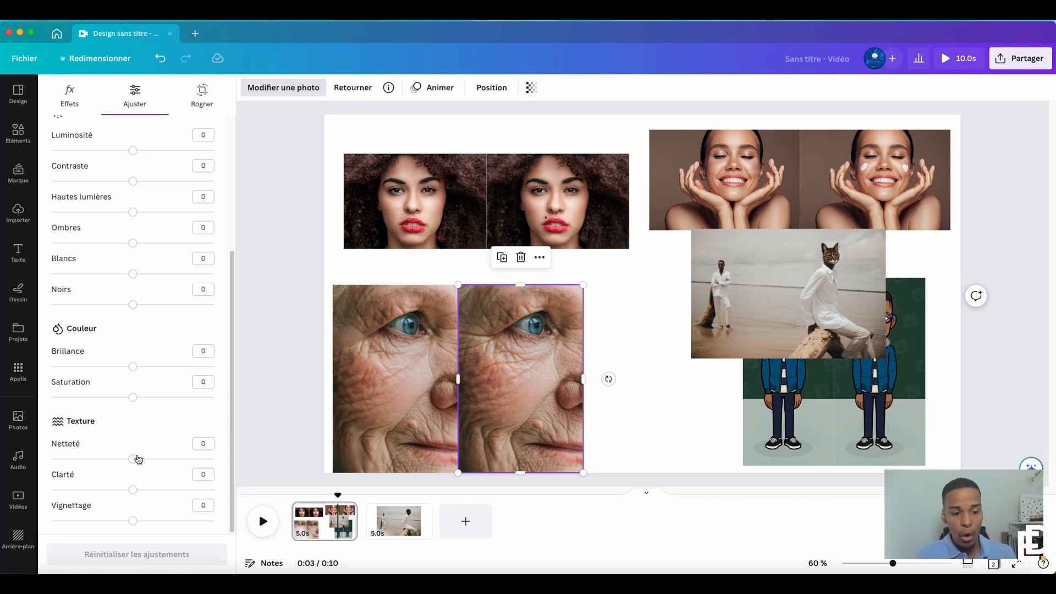
drag(136, 460, 152, 460)
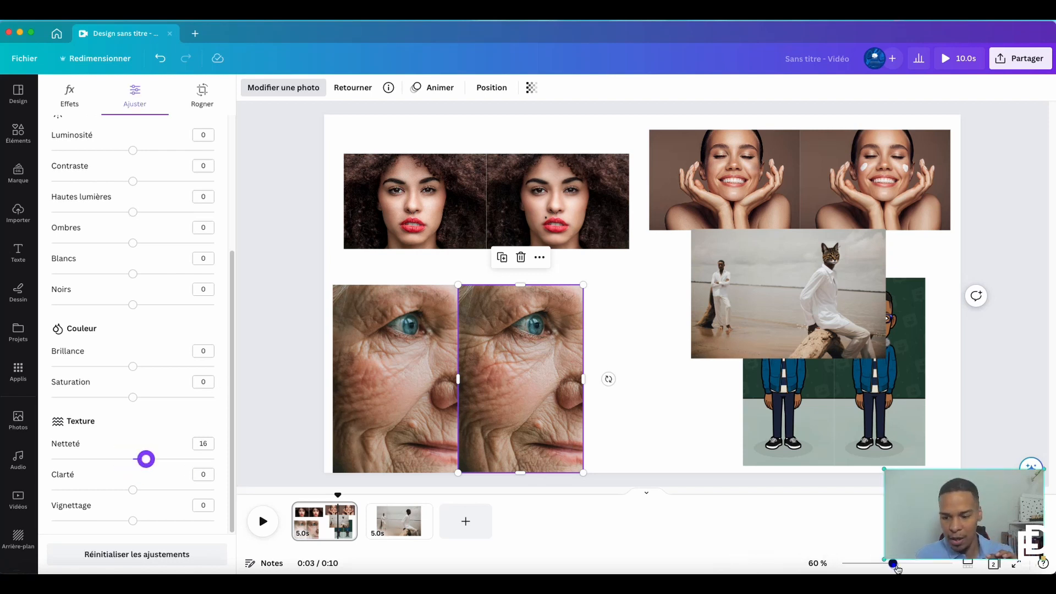
drag(893, 564, 906, 567)
scroll(556, 420, down, 3)
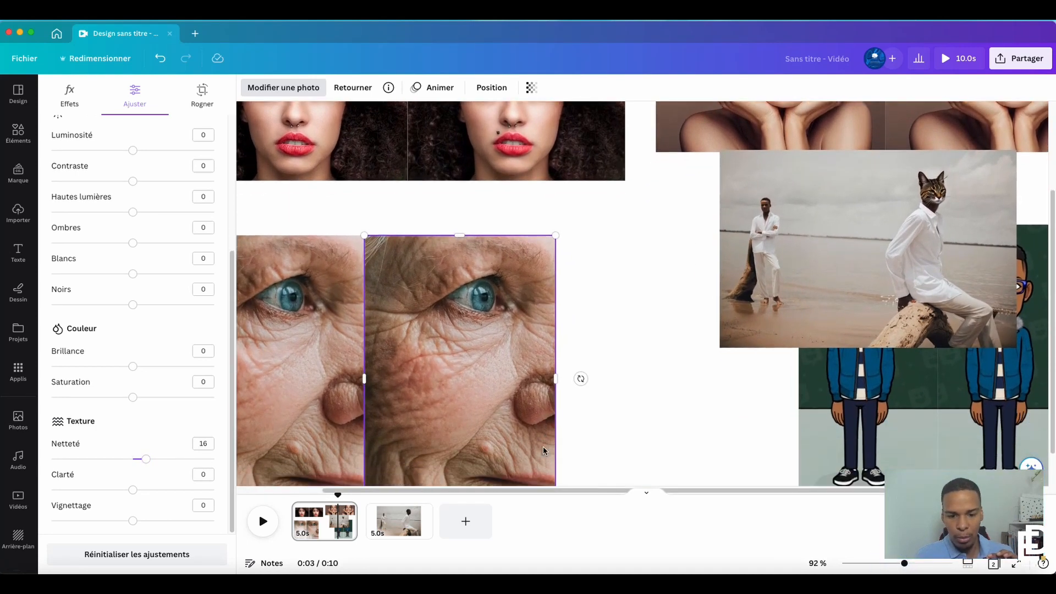
drag(553, 491, 509, 491)
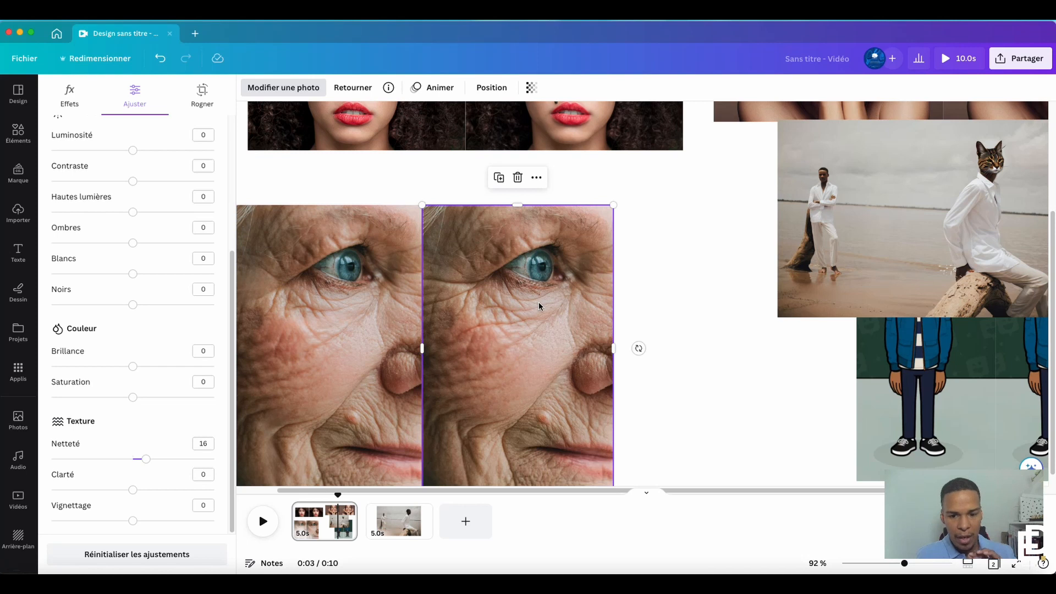
drag(147, 459, 178, 461)
drag(181, 459, 205, 467)
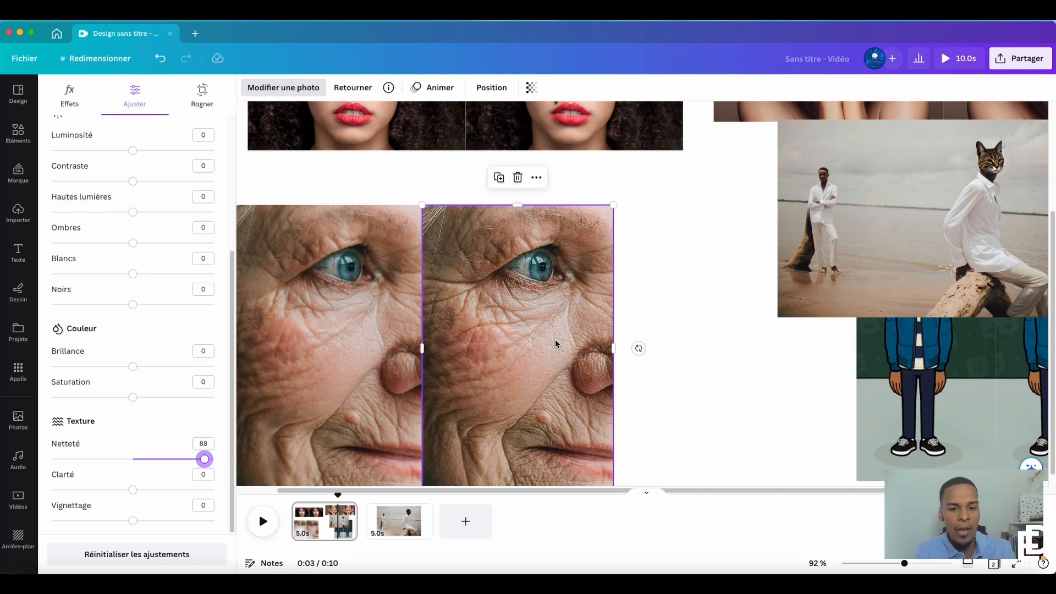
Return the face photo's Netteté to 0, try a Clarté of 56 and lower it to 1
drag(204, 458, 184, 485)
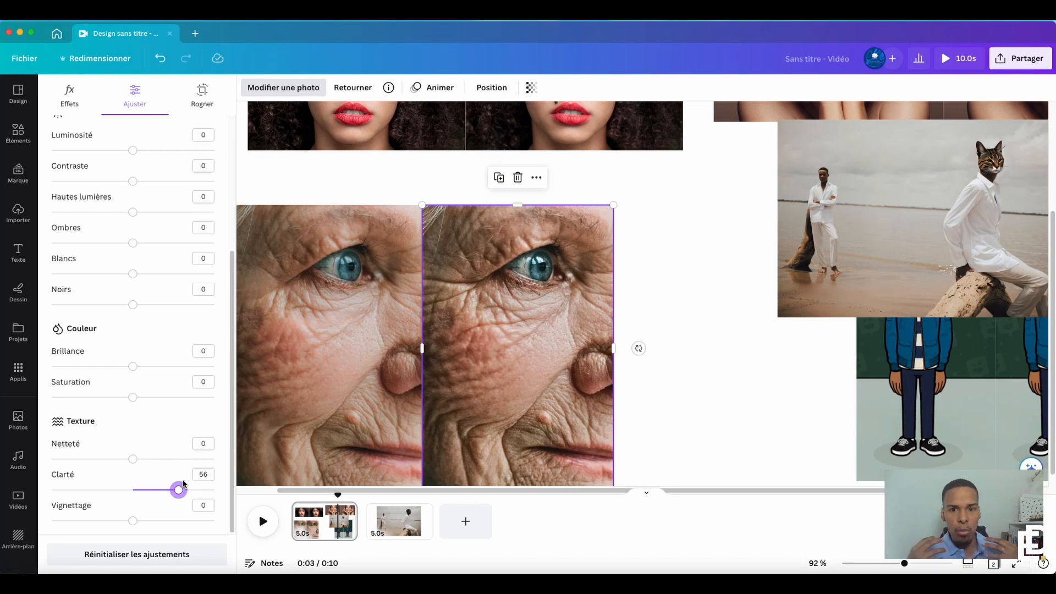
drag(178, 490, 133, 489)
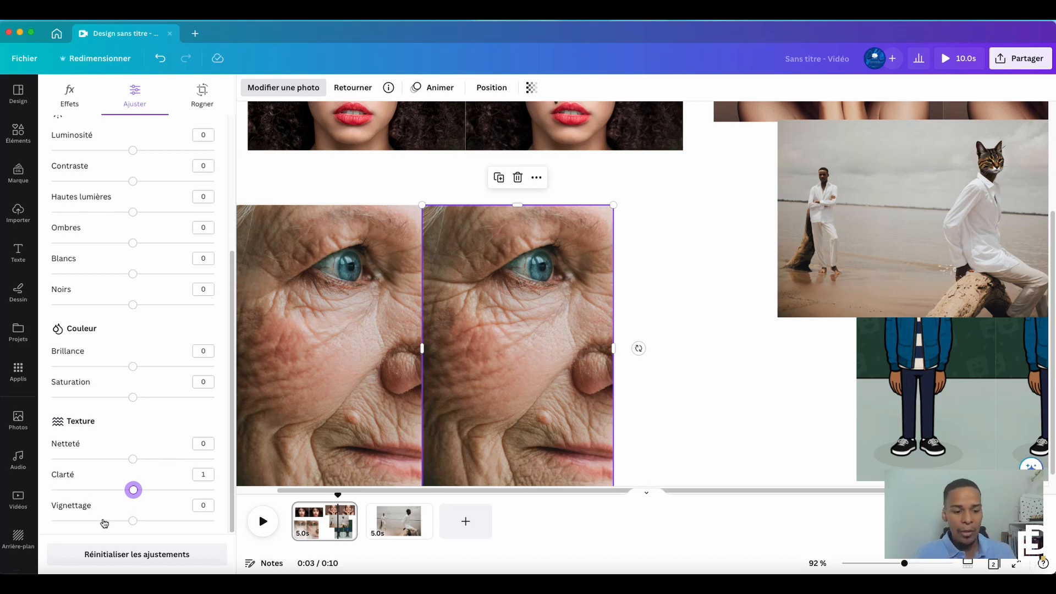
Try the Vignettage, Brillance and Saturation adjustments on the face photo, returning each to 0
mouse_move(132, 521)
mouse_down()
mouse_move(49, 522)
mouse_move(215, 527)
mouse_move(131, 528)
mouse_up()
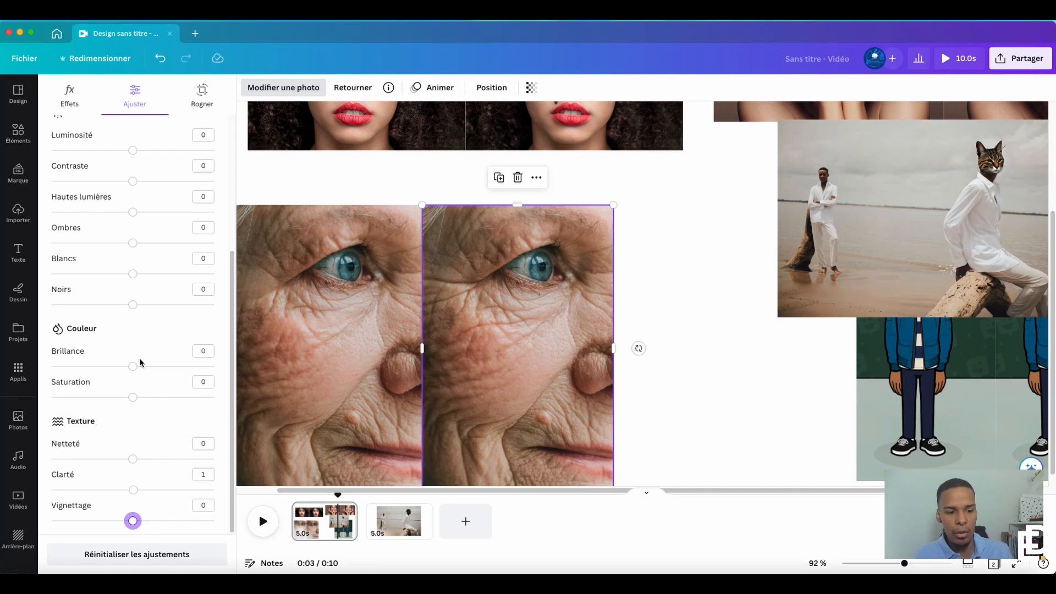
drag(135, 371, 86, 370)
click(132, 372)
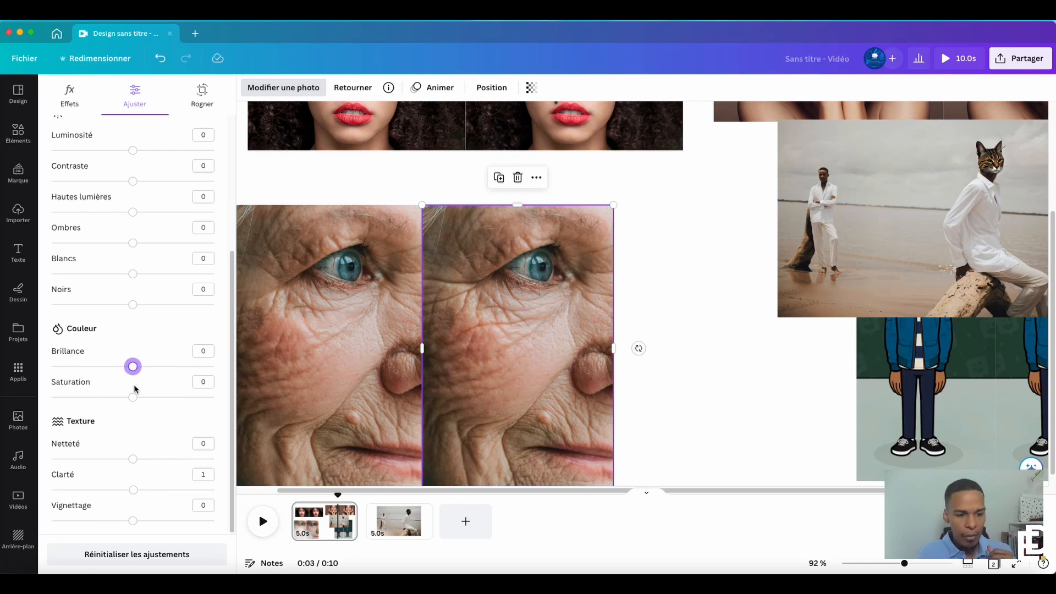
drag(132, 397, 68, 397)
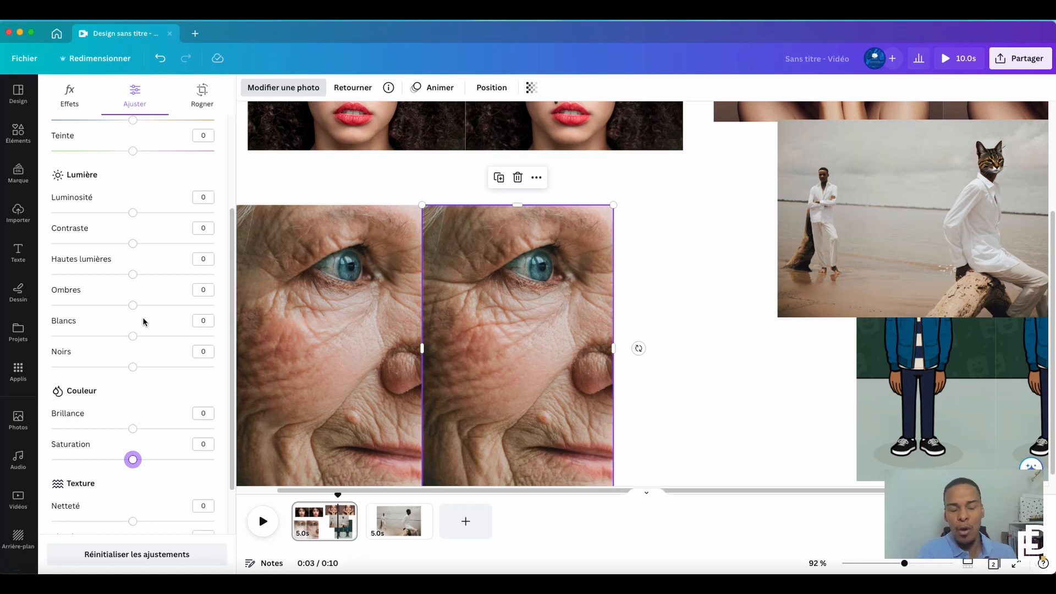
Adjust the face photo's light to contrast 5, highlights 4, shadows -2, whites 3 and blacks 1
drag(156, 219, 133, 369)
click(134, 274)
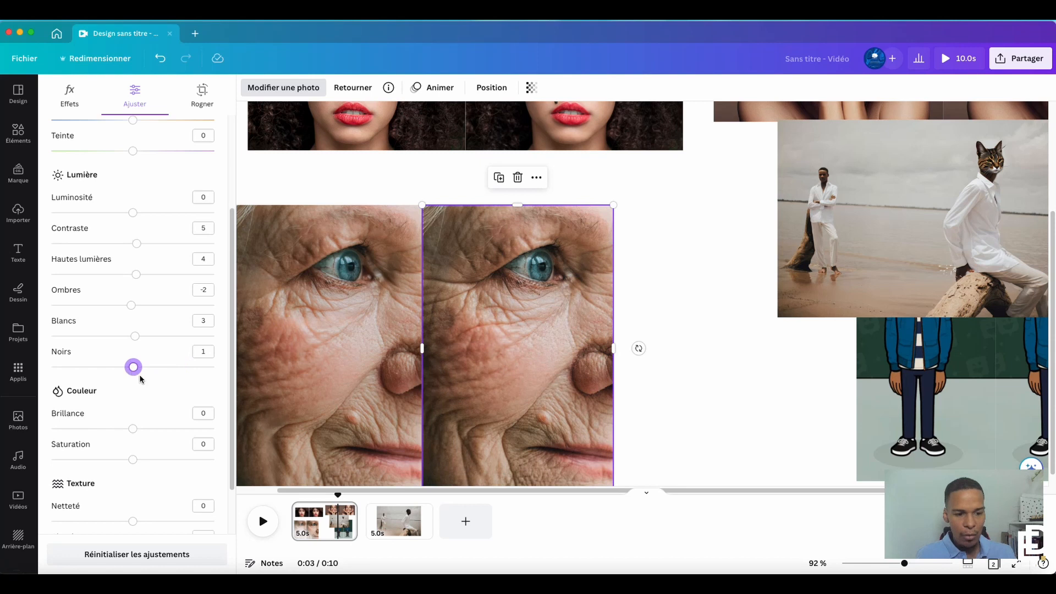